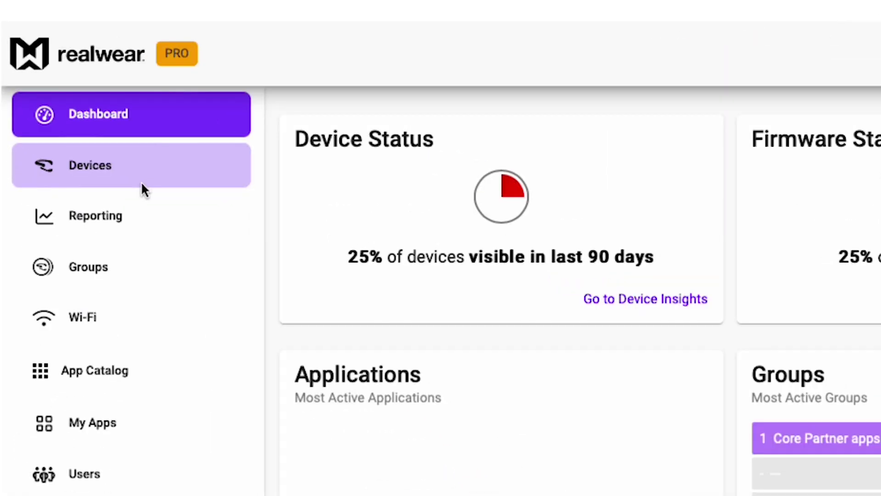
- Open a device's detail page and review its usage charts, Device Groups and Applied Wi-Fi Networks
left_click(141, 181)
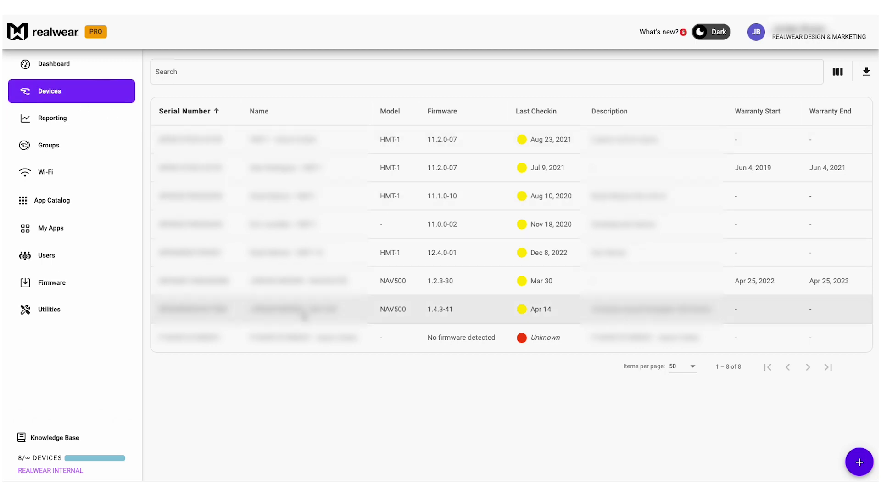
left_click(304, 316)
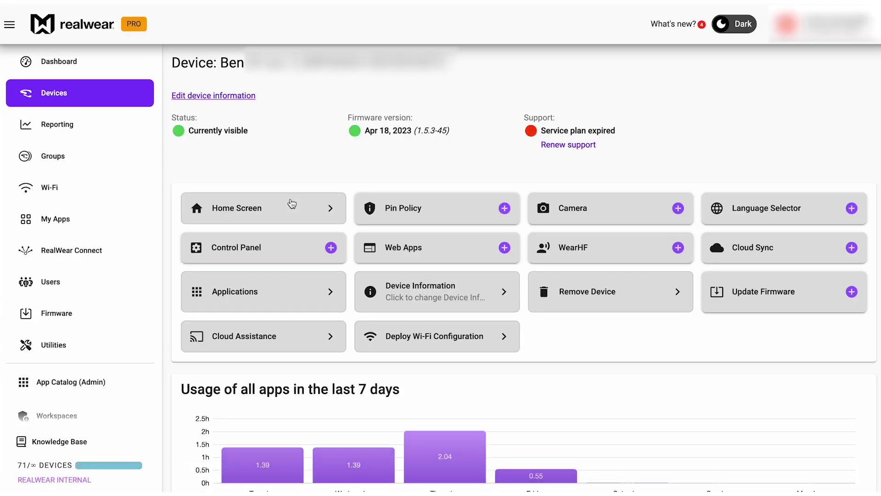
scroll(292, 203, "down", 4)
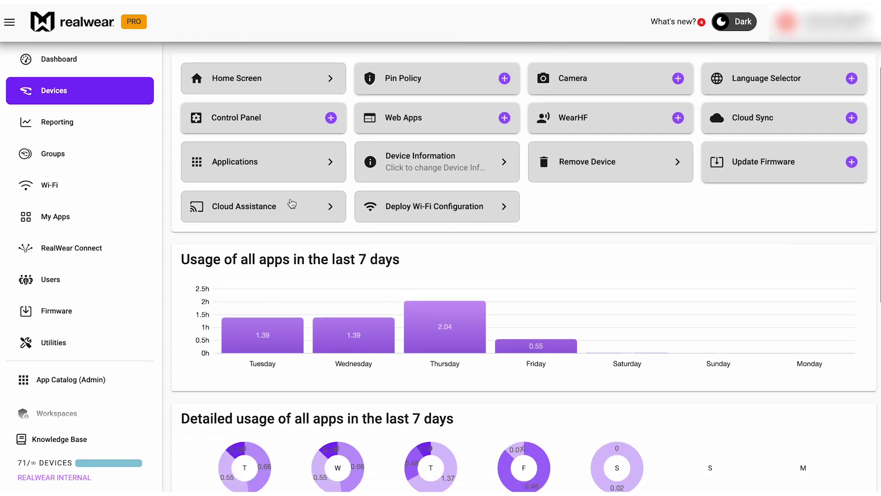
scroll(292, 203, "down", 1)
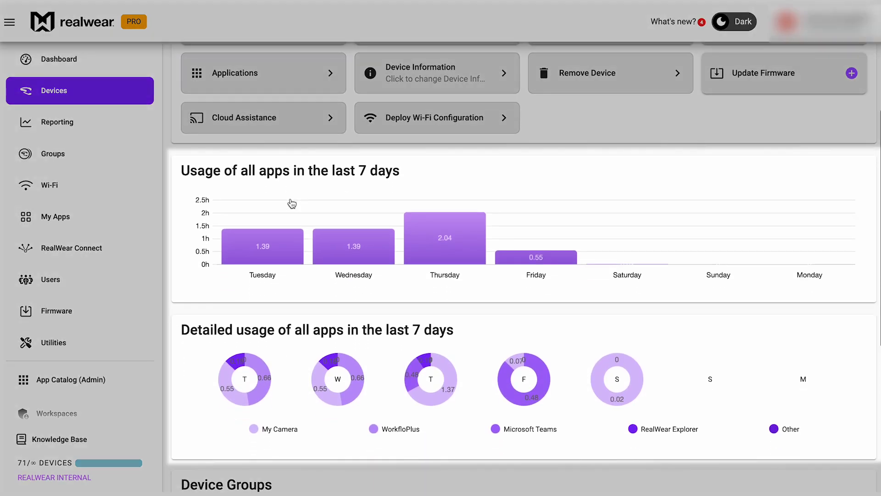
scroll(291, 204, "down", 3)
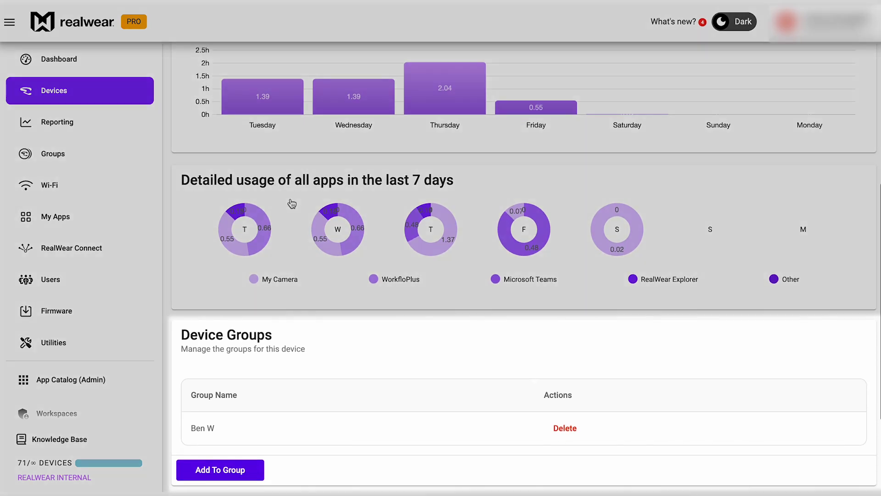
scroll(291, 203, "down", 3)
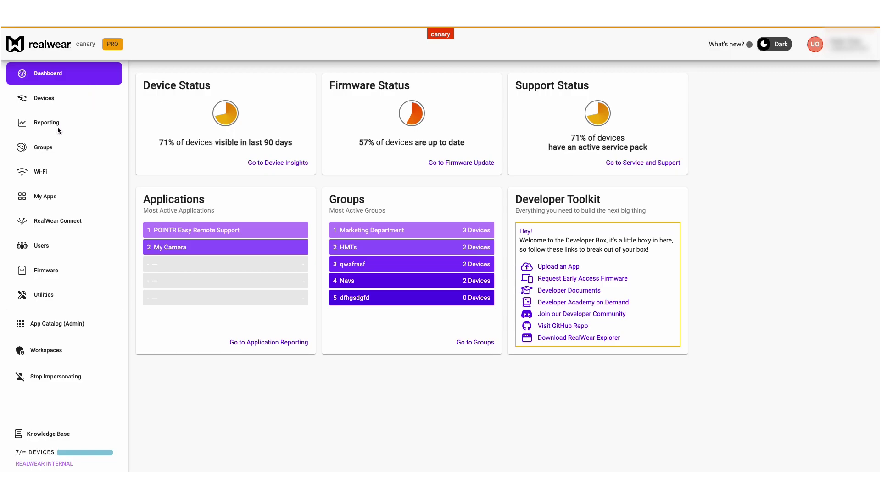
- Open the Device Wi-Fi Configuration page listing the six stored networks
left_click(49, 171)
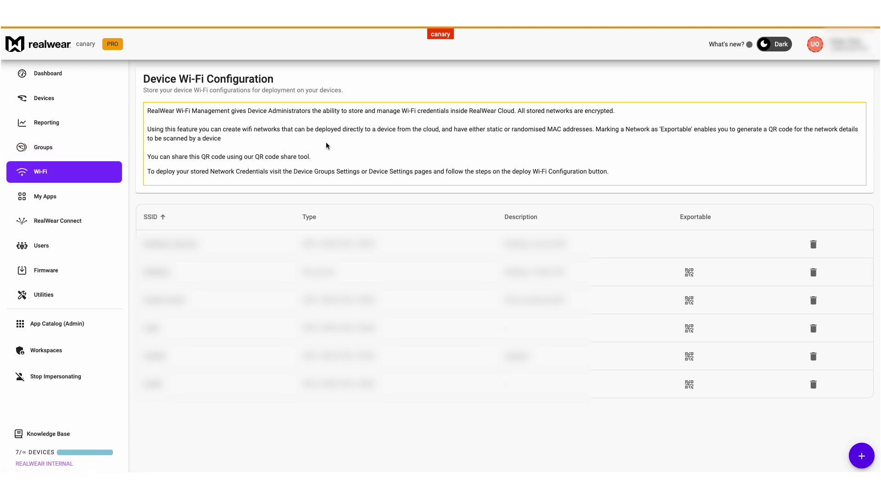
- Create a network named ANewNetwork with WPA / WPA2 PSK / WPA3 encryption and enter its password
left_click(862, 456)
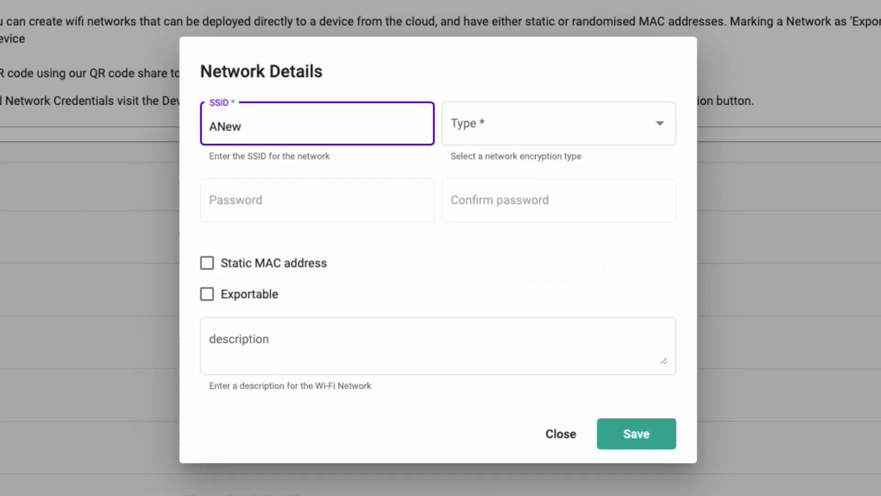
type("ANewNetwork")
key("Tab")
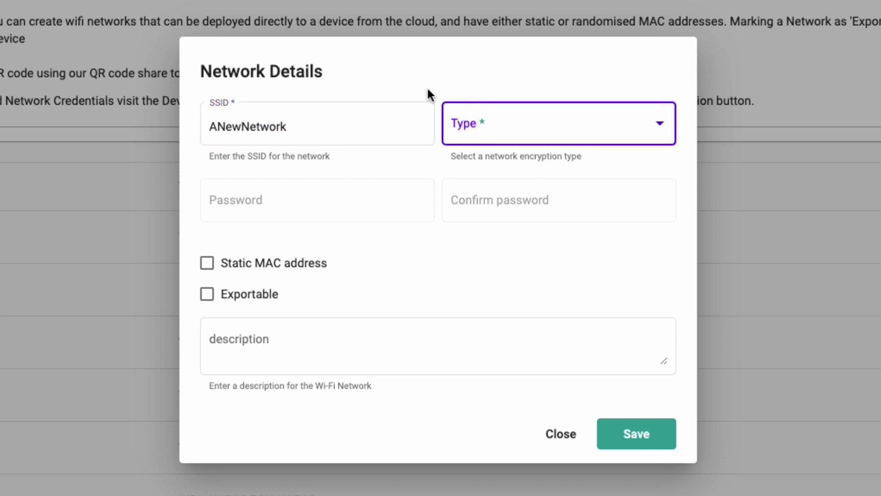
left_click(494, 126)
left_click(525, 165)
left_click(274, 201)
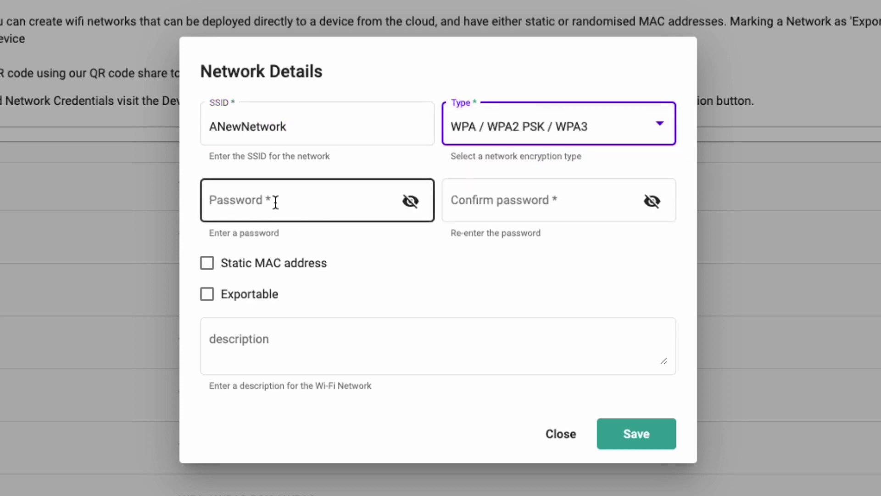
type("••")
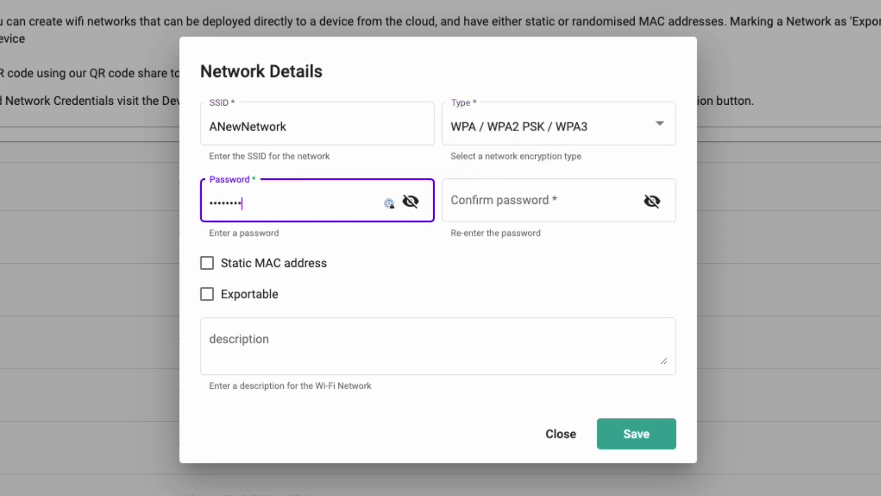
left_click(499, 207)
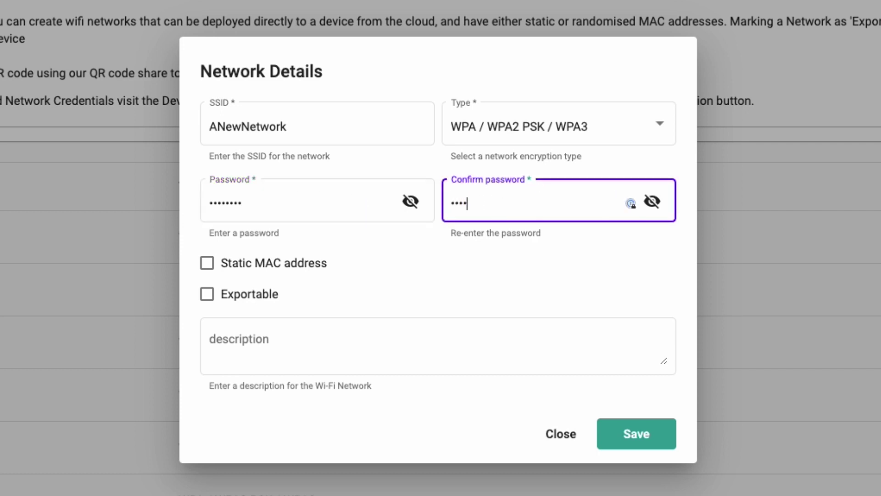
- Enable Static MAC address and Exportable, save the network, and show the first network's QR code
left_click(217, 268)
left_click(225, 302)
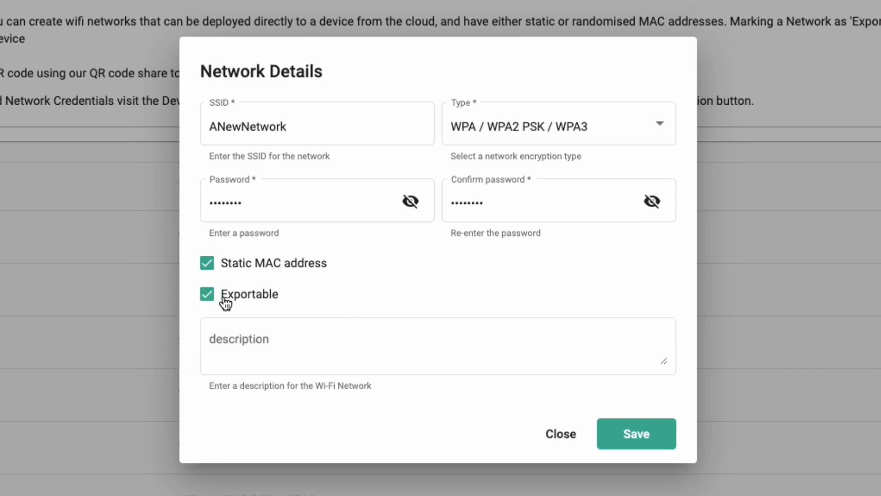
left_click(631, 431)
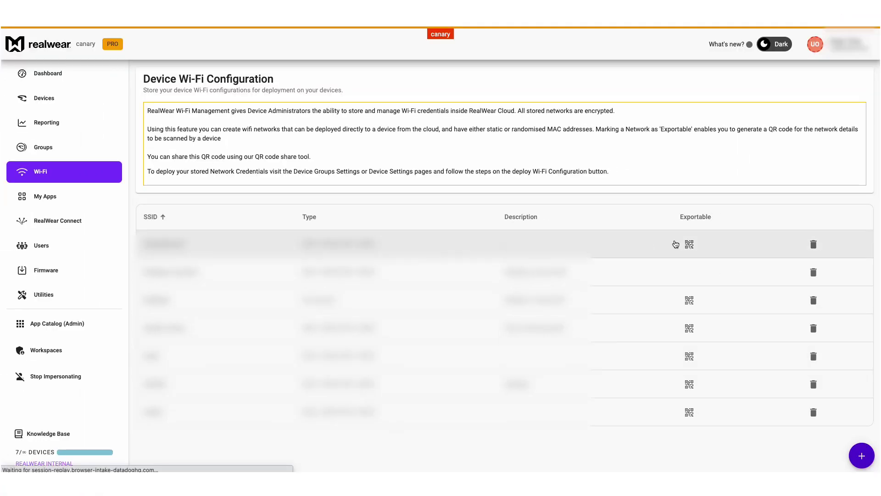
left_click(690, 244)
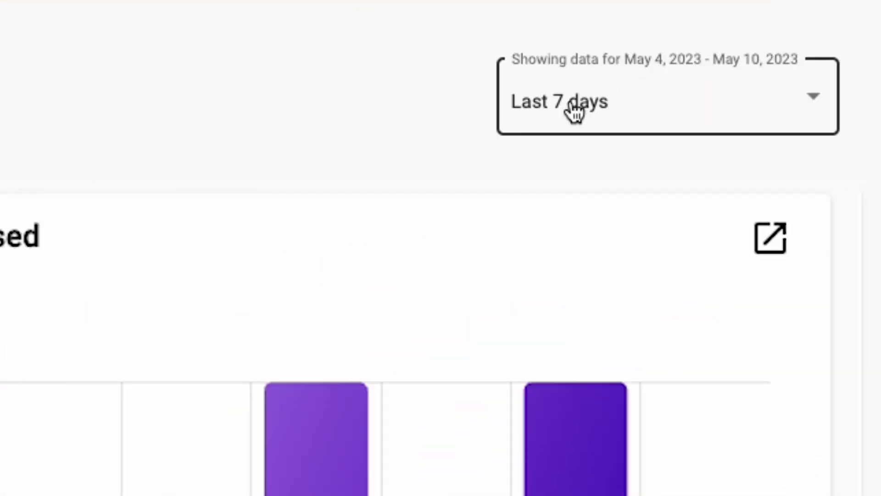
- Change the reporting date range to Last 60 days and scroll through the charts
left_click(575, 111)
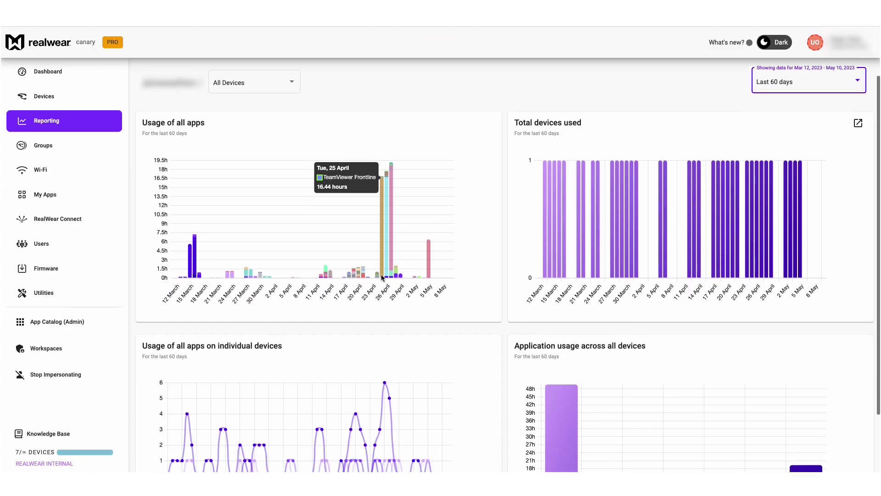
scroll(381, 274, "down", 2)
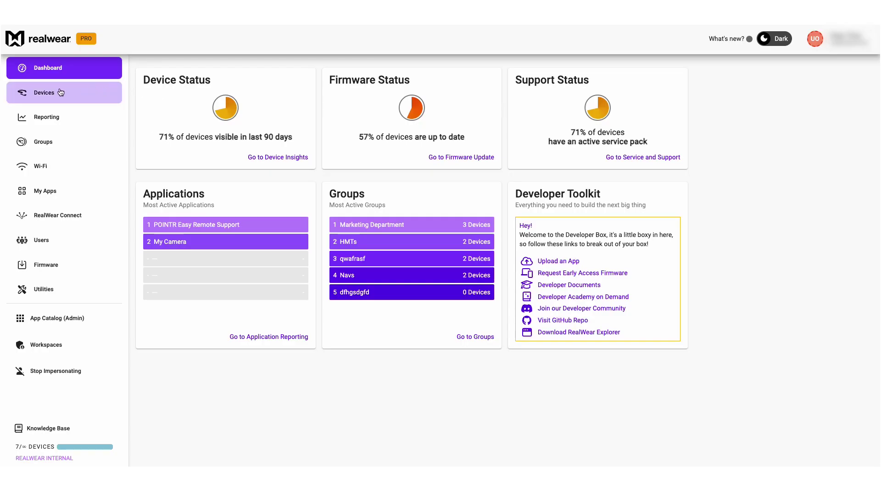
- On the NAV500 device's home screen, set the fifth slot (Zoom by RealWear) to Not Set
left_click(60, 93)
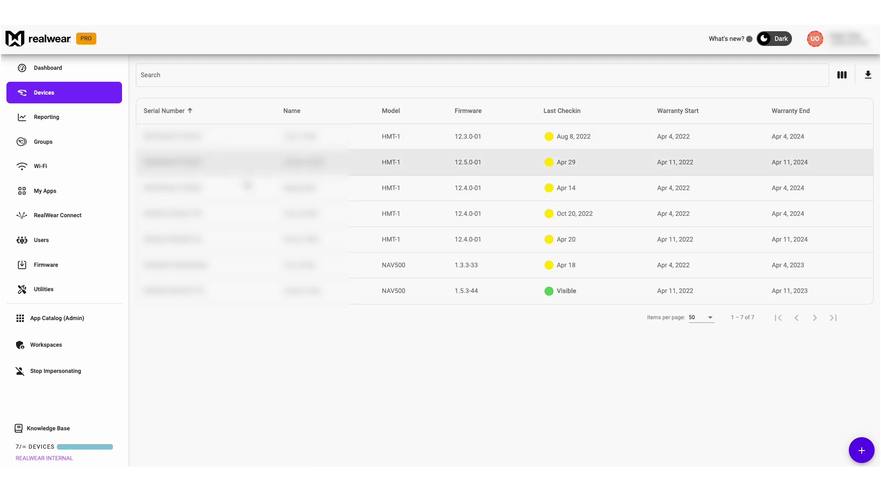
left_click(292, 283)
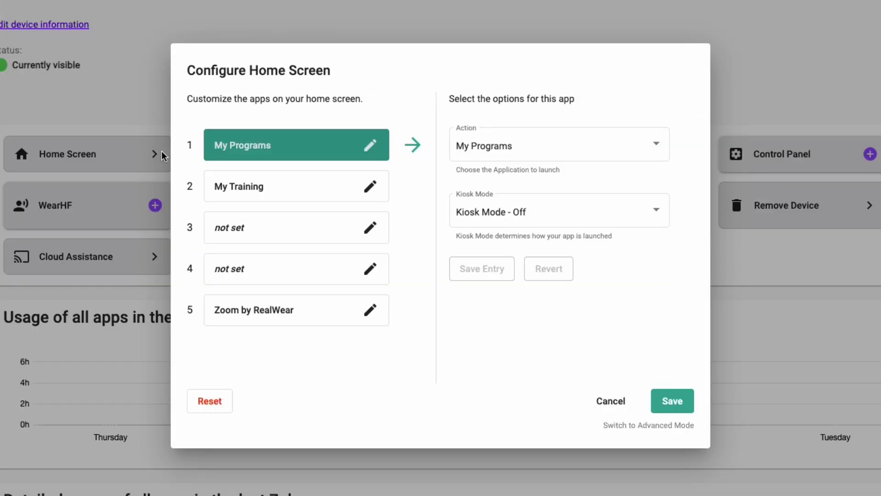
left_click(376, 312)
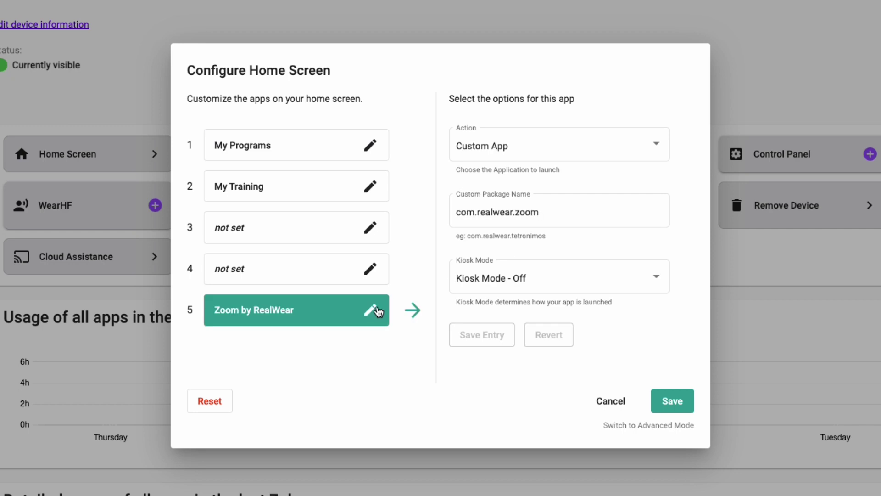
left_click(485, 156)
left_click(496, 10)
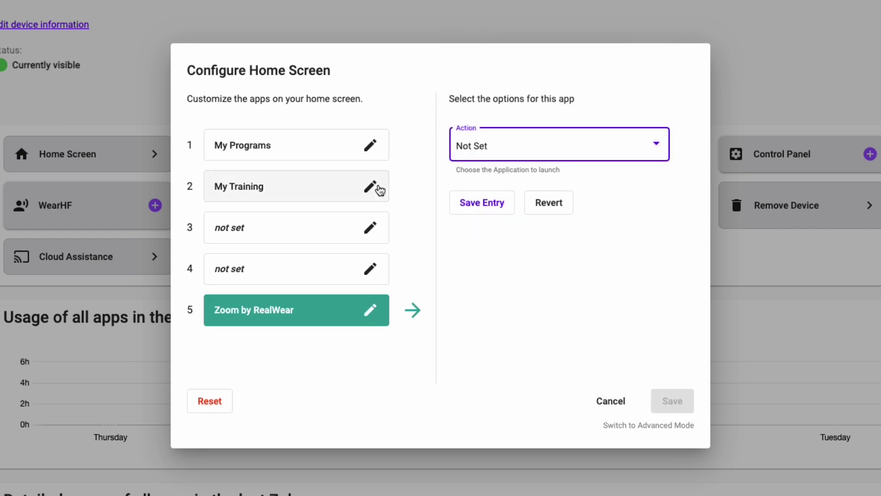
- Set slot 2 to custom app com.microsoft.teams with kiosk mode Always Launch App, and save
left_click(373, 189)
left_click(496, 160)
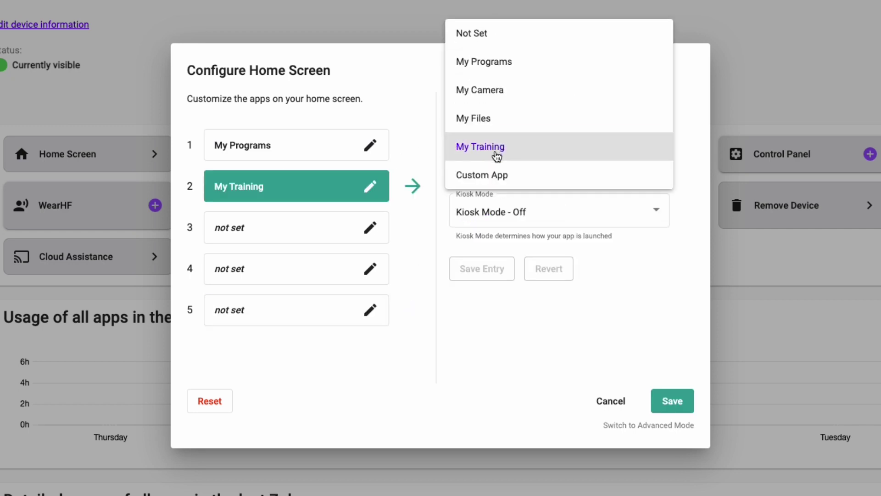
left_click(497, 174)
left_click(497, 209)
type("com.microsoft.teams")
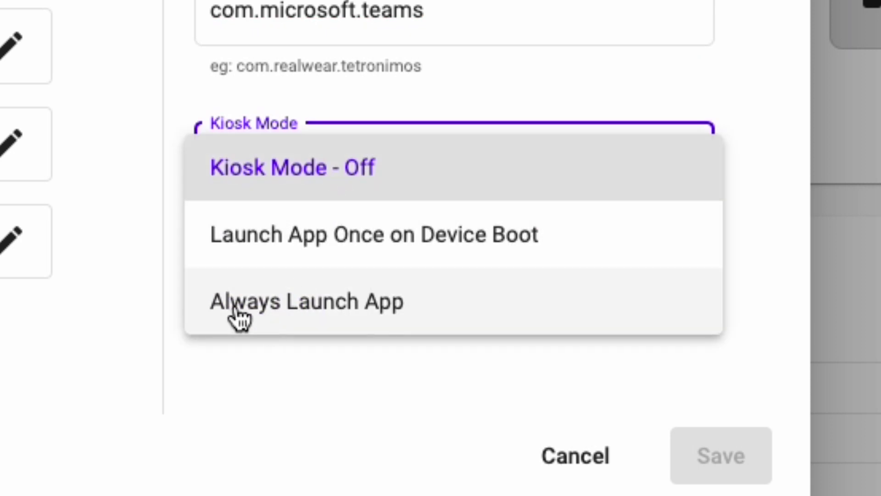
left_click(487, 314)
left_click(303, 301)
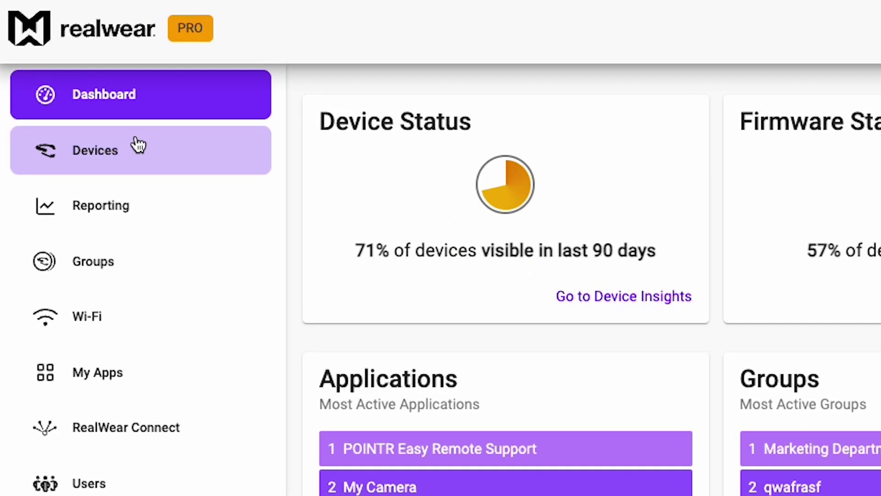
- Start a Cloud Assistance session from the last NAV500 device's detail page until Ready To Connect
left_click(138, 143)
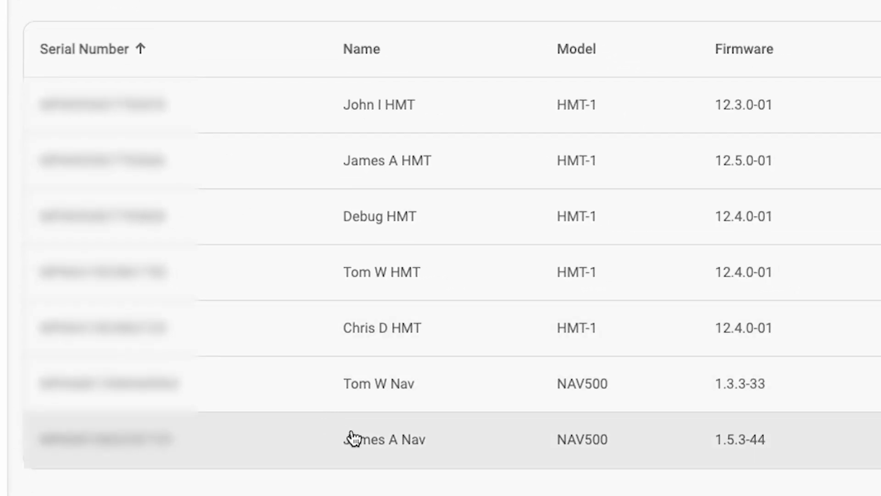
left_click(350, 439)
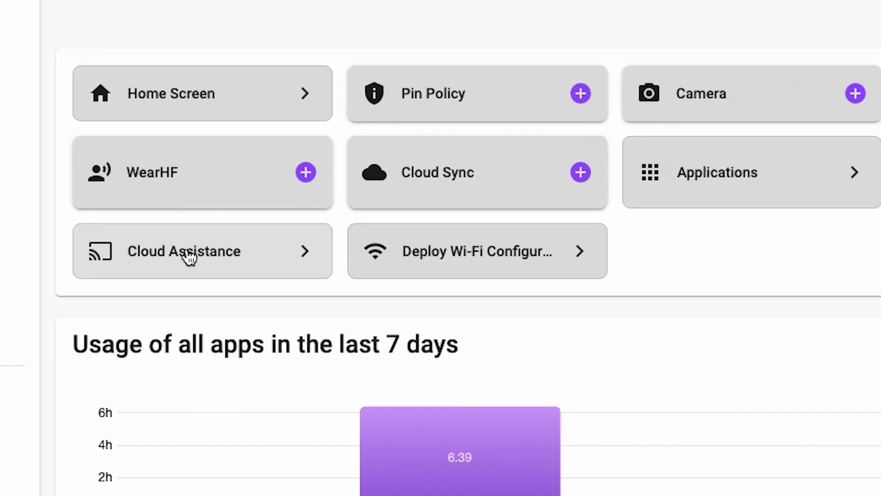
left_click(418, 237)
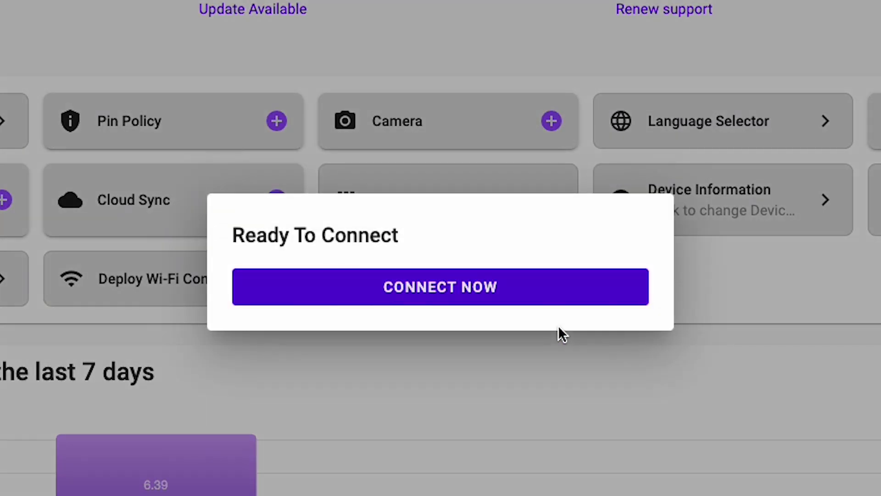
- Connect to the NAV500 headset remotely and open MY PROGRAMS on its screen
left_click(462, 289)
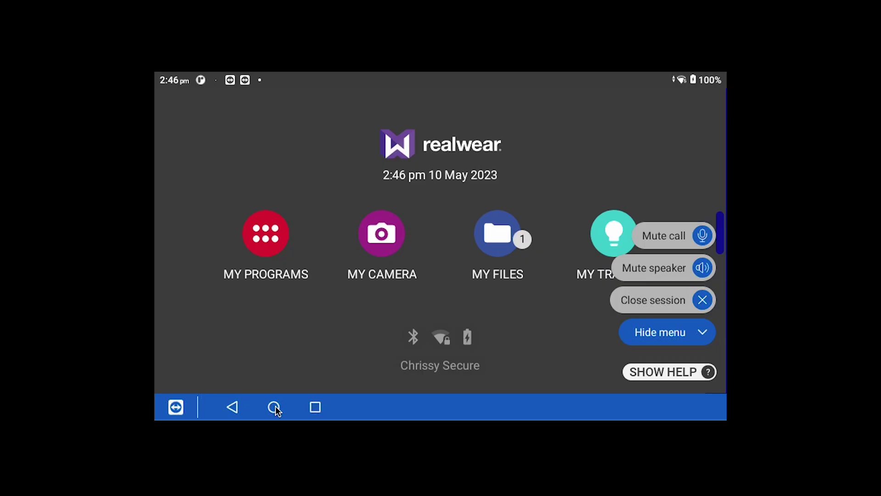
left_click(279, 246)
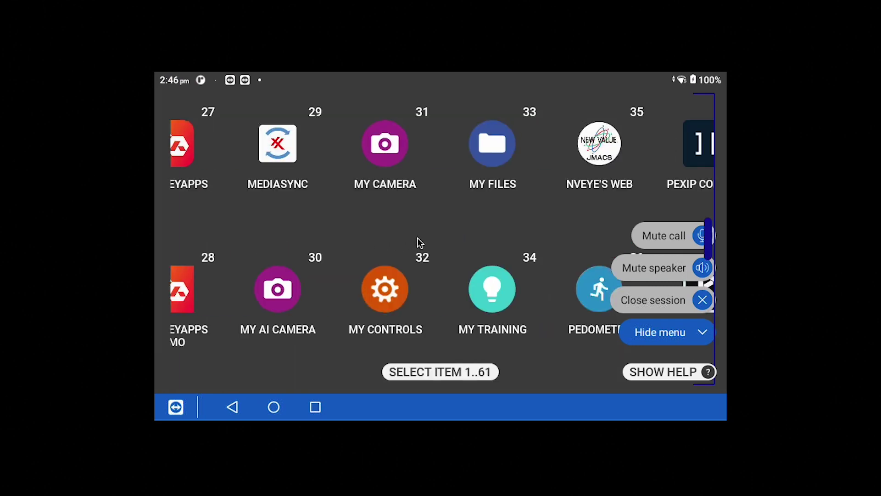